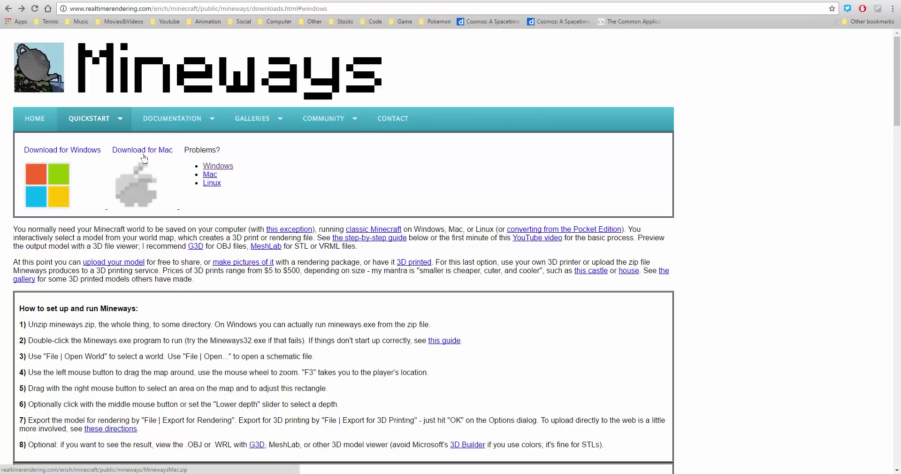
Start the Mineways download for Windows and cancel saving the archive
{"action": "left_click", "coordinate": [57, 154]}
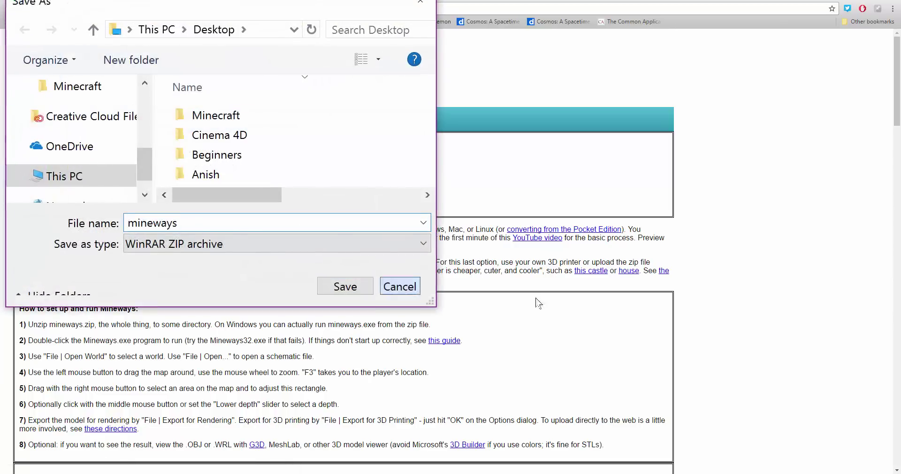
{"action": "left_click", "coordinate": [402, 287]}
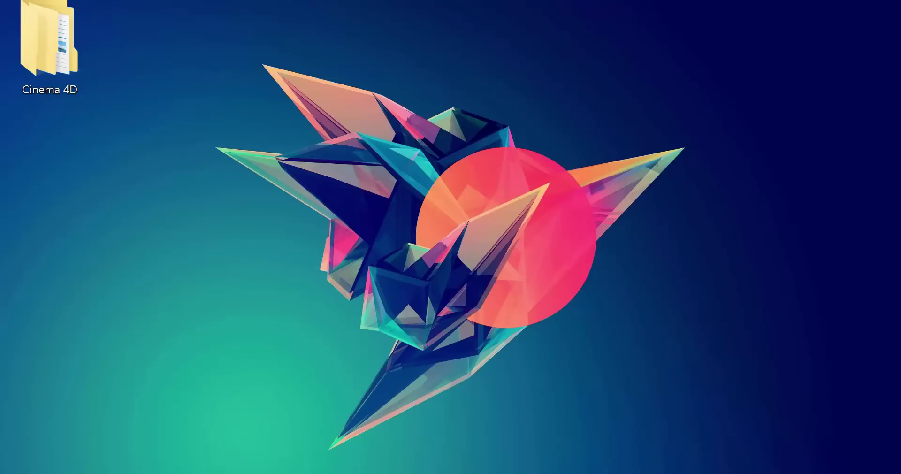
Open the saved Minecraft world New World in Mineways
{"action": "left_click_drag", "start_coordinate": [458, 78], "coordinate": [365, 98]}
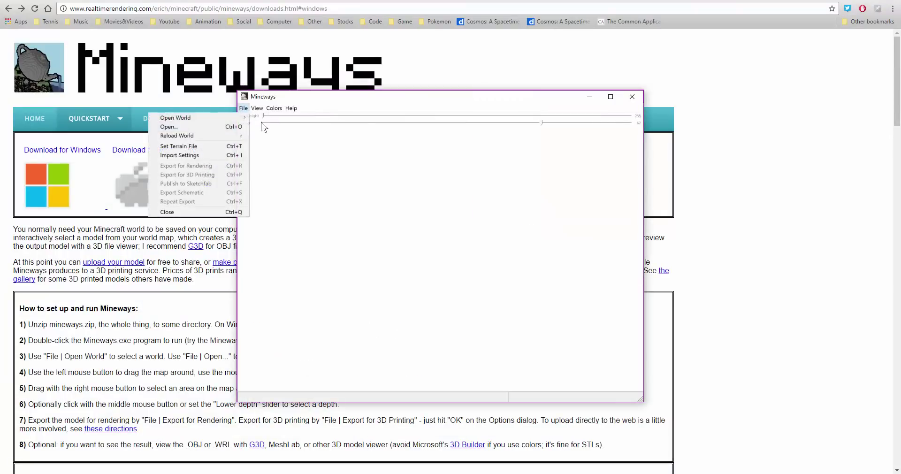
{"action": "mouse_move", "coordinate": [230, 119]}
{"action": "left_click", "coordinate": [75, 127]}
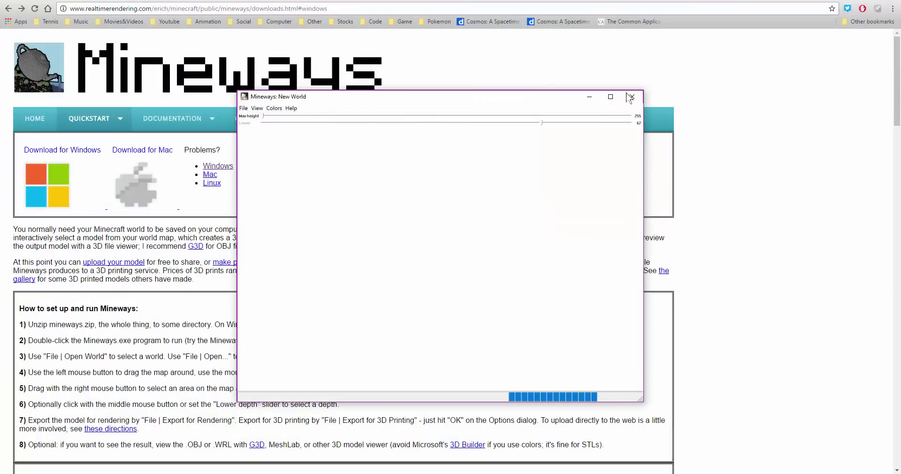
Select a rectangular area around the village on the map and accept the suggested lower depth of 67
{"action": "left_click_drag", "start_coordinate": [522, 93], "coordinate": [479, 84]}
{"action": "scroll", "coordinate": [573, 218], "scroll_direction": "up", "scroll_amount": 6}
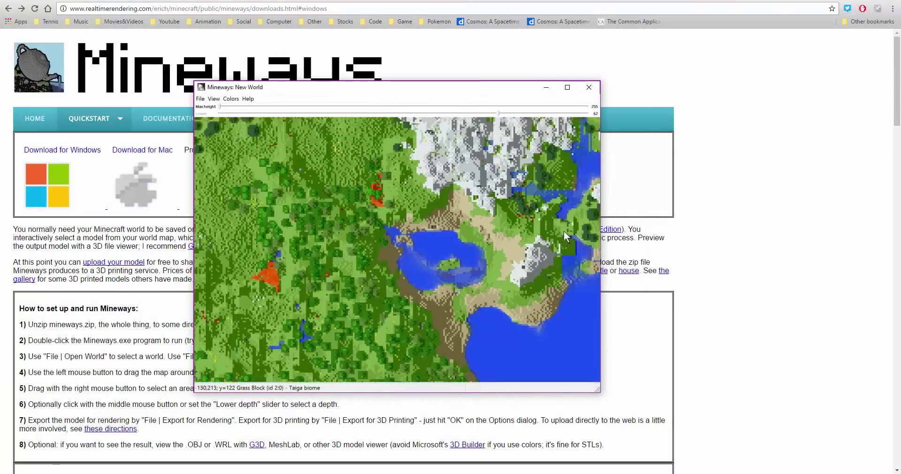
{"action": "left_click_drag", "start_coordinate": [451, 239], "coordinate": [443, 188]}
{"action": "scroll", "coordinate": [265, 209], "scroll_direction": "up", "scroll_amount": 2}
{"action": "left_click_drag", "start_coordinate": [353, 224], "coordinate": [531, 256]}
{"action": "scroll", "coordinate": [467, 251], "scroll_direction": "up", "scroll_amount": 3}
{"action": "right_click_drag", "start_coordinate": [278, 188], "coordinate": [441, 296]}
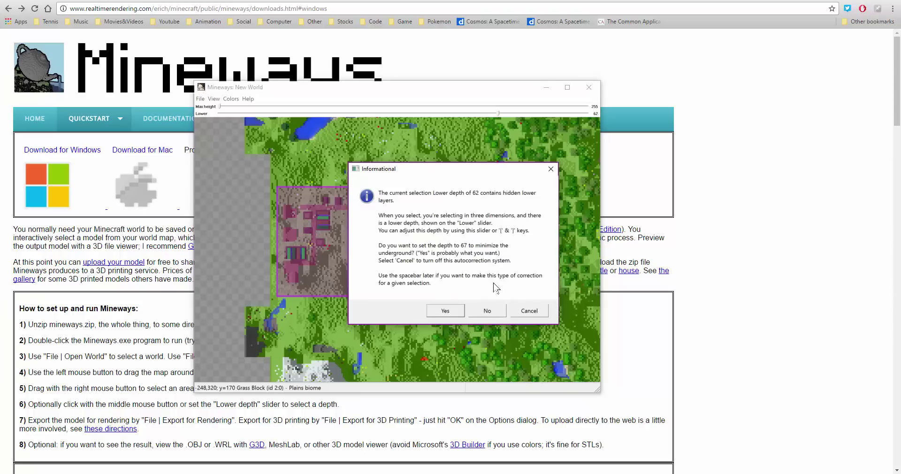
{"action": "left_click", "coordinate": [446, 311]}
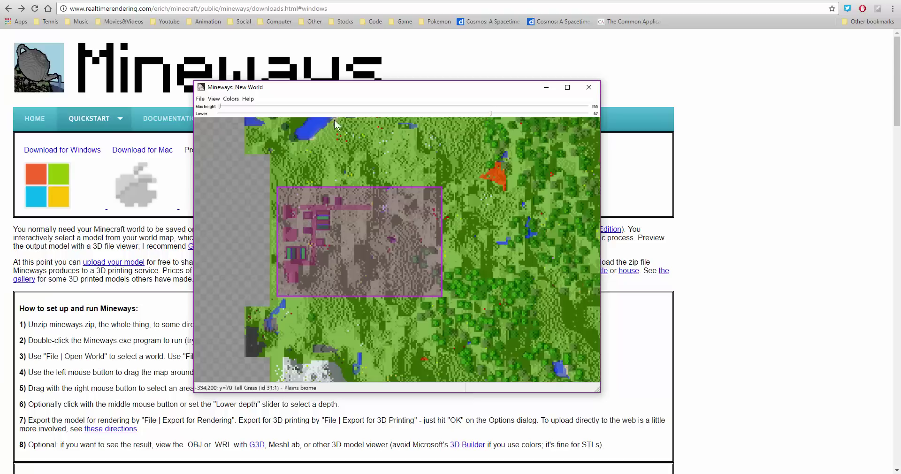
Set terrainExt from the mineways folder as the terrain file
{"action": "left_click_drag", "start_coordinate": [352, 155], "coordinate": [353, 165]}
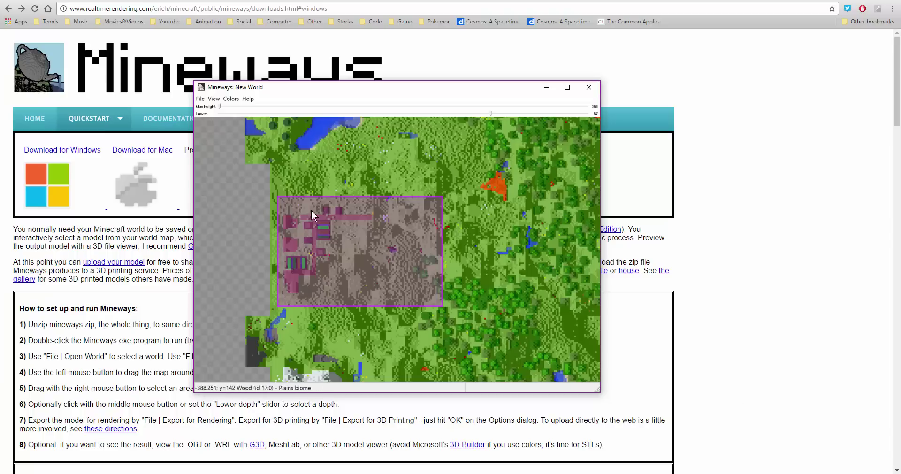
{"action": "left_click", "coordinate": [201, 99]}
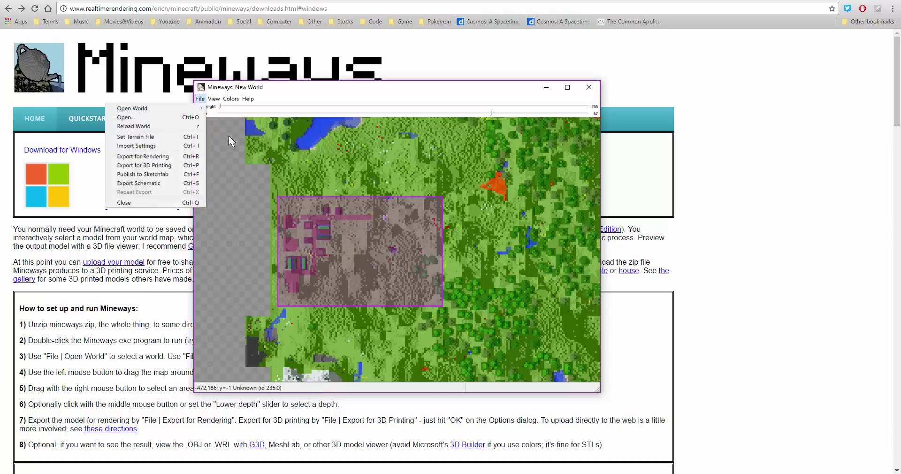
{"action": "left_click", "coordinate": [160, 136]}
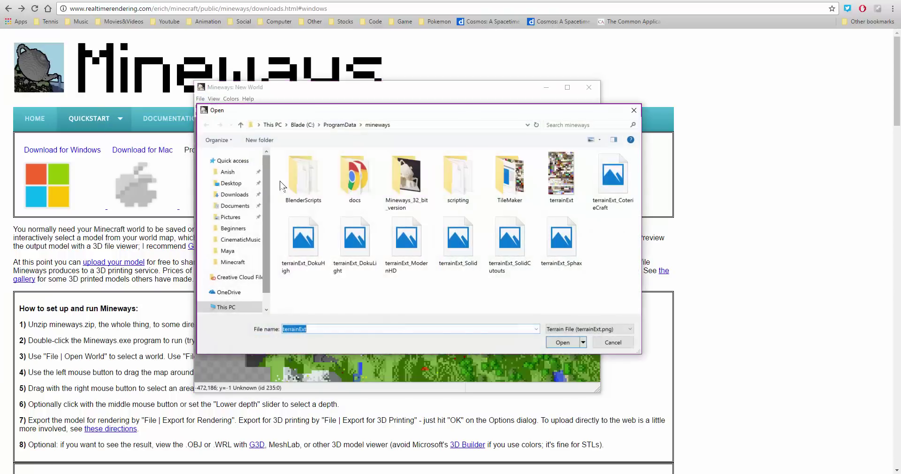
{"action": "left_click_drag", "start_coordinate": [463, 111], "coordinate": [377, 102]}
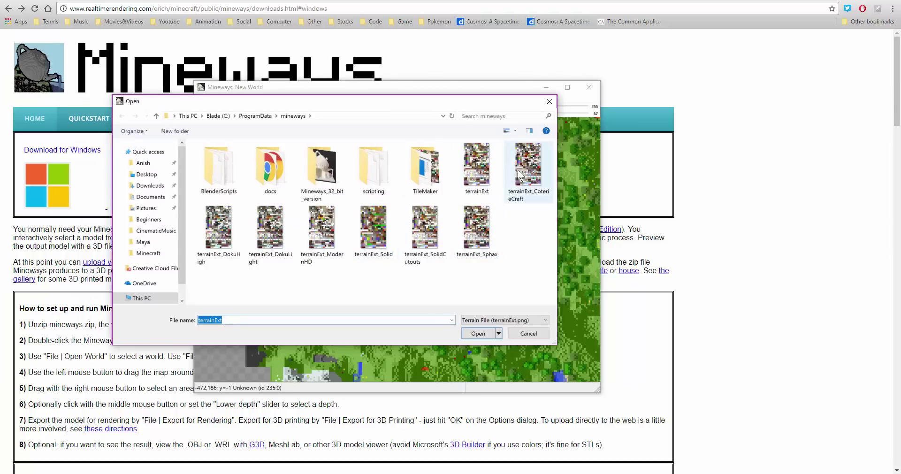
{"action": "double_click", "coordinate": [488, 170]}
Start exporting the selection for rendering and choose the Imports folder inside Desktop > Cinema 4D as the destination
{"action": "left_click", "coordinate": [201, 99]}
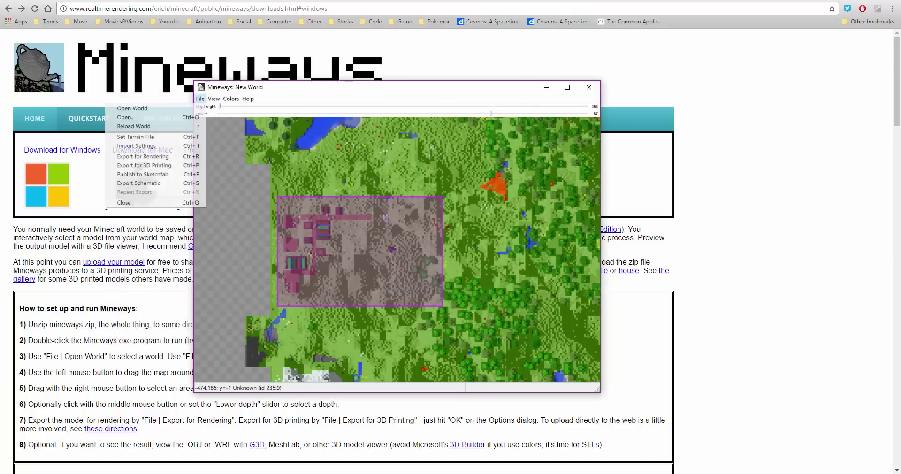
{"action": "left_click", "coordinate": [171, 161]}
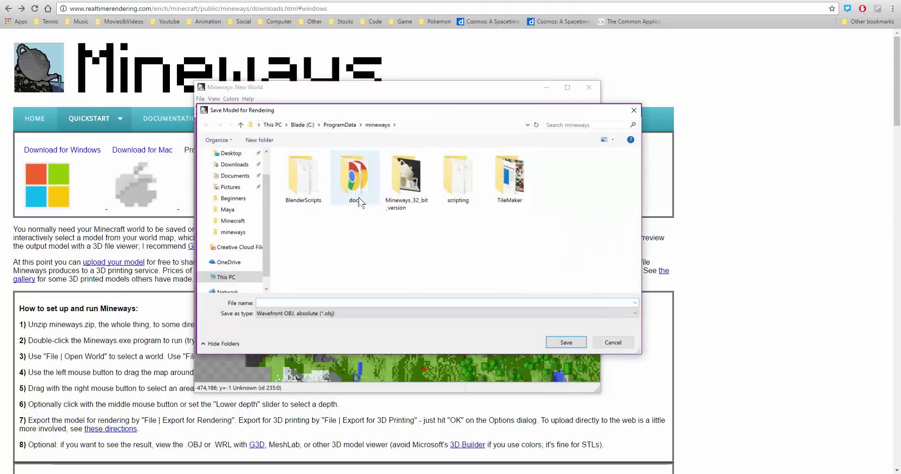
{"action": "scroll", "coordinate": [232, 187], "scroll_direction": "up", "scroll_amount": 1}
{"action": "left_click", "coordinate": [231, 183]}
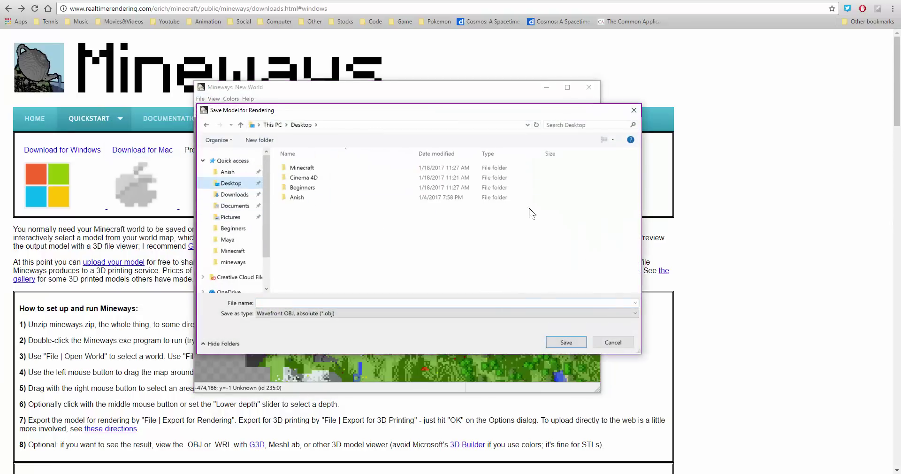
{"action": "double_click", "coordinate": [322, 178]}
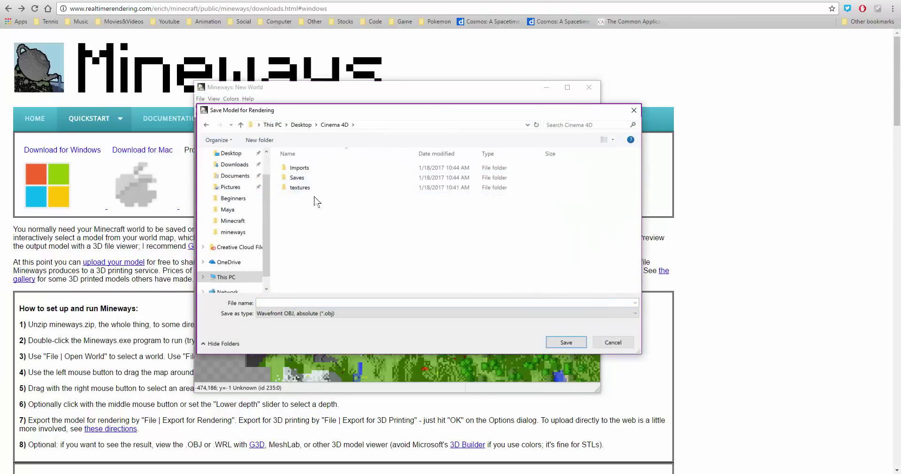
{"action": "double_click", "coordinate": [300, 168]}
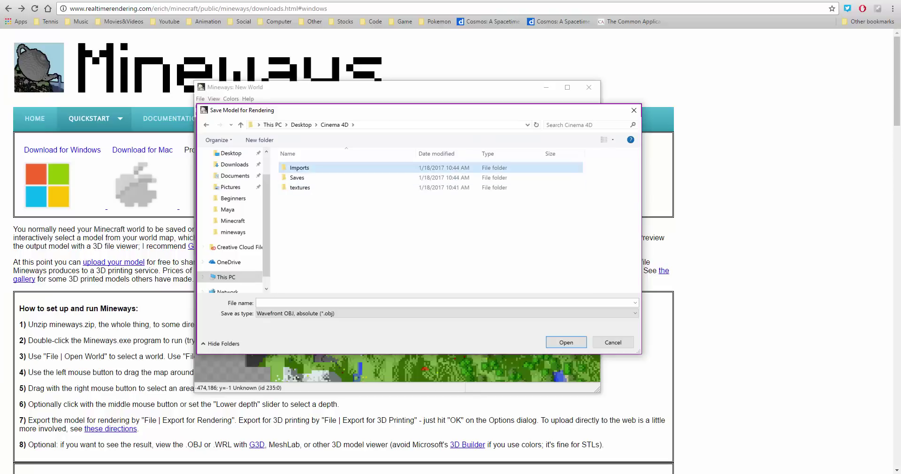
Save the model as Village in Wavefront OBJ, absolute format and accept the export options
{"action": "left_click", "coordinate": [303, 303]}
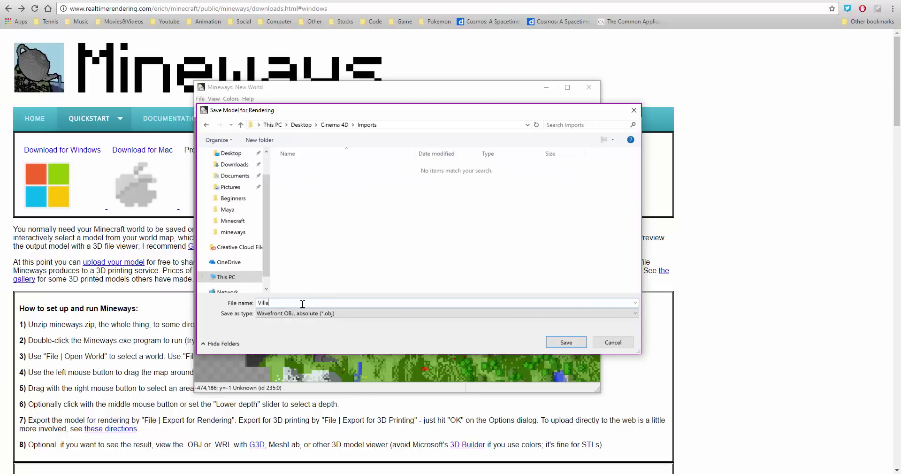
{"action": "type", "text": "Village"}
{"action": "key", "text": "Return"}
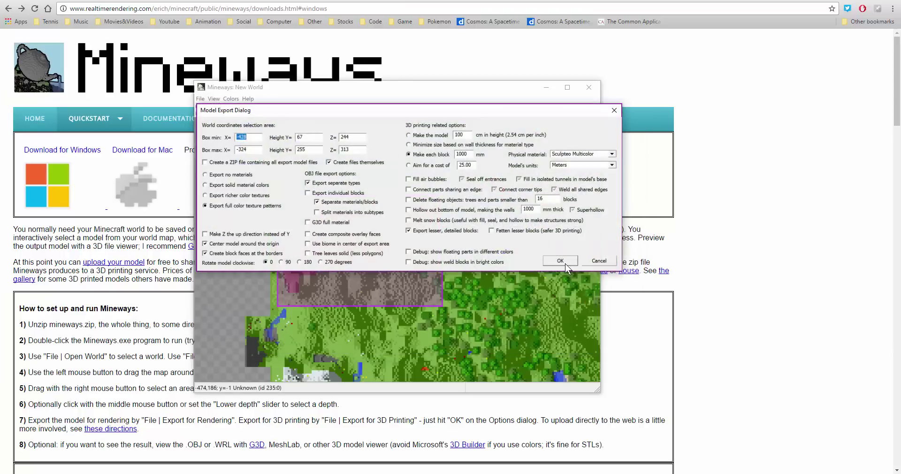
{"action": "key", "text": "Return"}
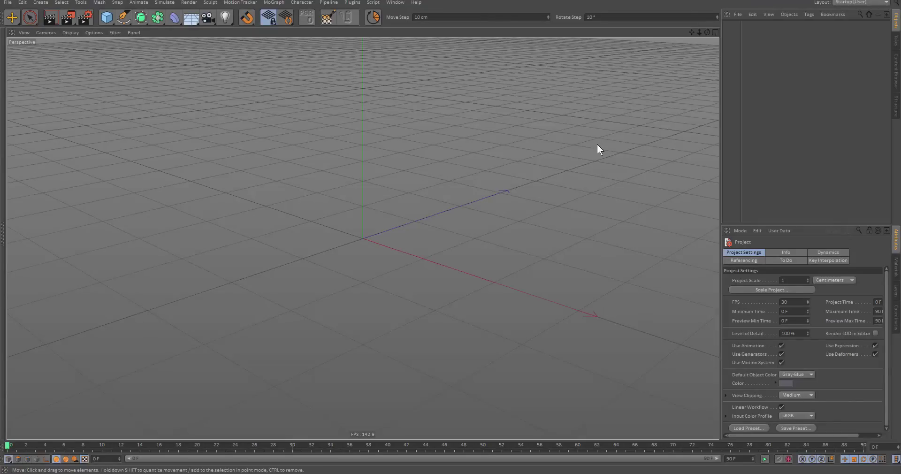
Switch to Cinema 4D and open the Desktop > Cinema 4D > Imports folder in File Explorer
{"action": "key", "text": "super+e"}
{"action": "double_click", "coordinate": [441, 172]}
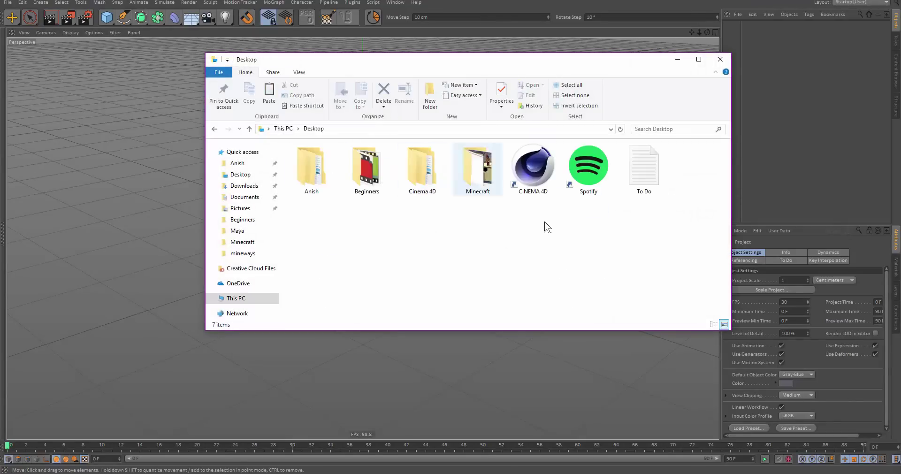
{"action": "double_click", "coordinate": [418, 168]}
{"action": "double_click", "coordinate": [302, 159]}
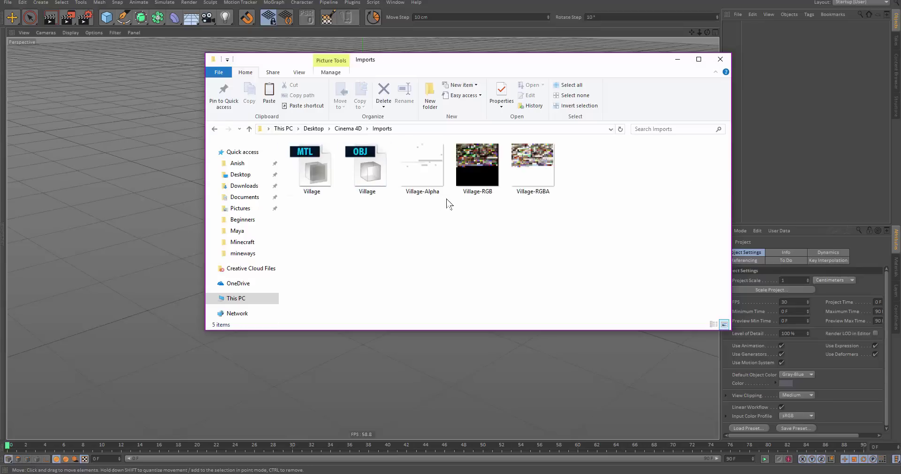
Load the Village OBJ file from the Imports folder into Cinema 4D to bring up its import options
{"action": "left_click", "coordinate": [366, 188]}
{"action": "left_click_drag", "start_coordinate": [310, 217], "coordinate": [694, 176]}
{"action": "left_click_drag", "start_coordinate": [608, 235], "coordinate": [301, 144]}
{"action": "left_click", "coordinate": [372, 228]}
{"action": "left_click_drag", "start_coordinate": [325, 222], "coordinate": [544, 152]}
{"action": "left_click", "coordinate": [469, 265]}
{"action": "left_click_drag", "start_coordinate": [313, 222], "coordinate": [733, 170]}
{"action": "left_click_drag", "start_coordinate": [361, 232], "coordinate": [136, 197]}
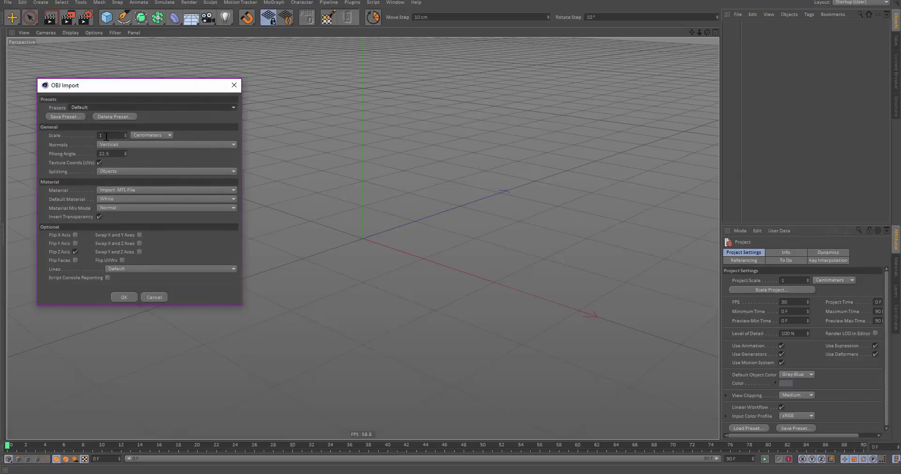
Set the OBJ import scale to 100 centimeters and import the village model
{"action": "double_click", "coordinate": [106, 136]}
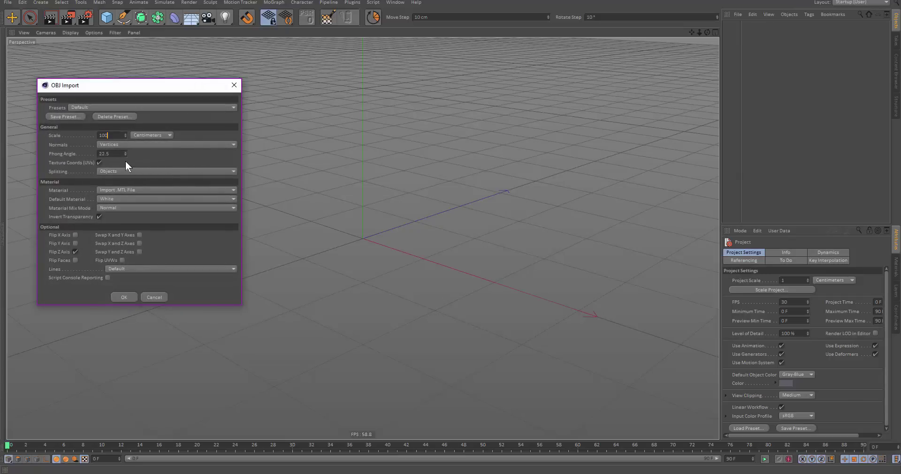
{"action": "type", "text": "100"}
{"action": "key", "text": "Return"}
{"action": "left_click", "coordinate": [123, 297]}
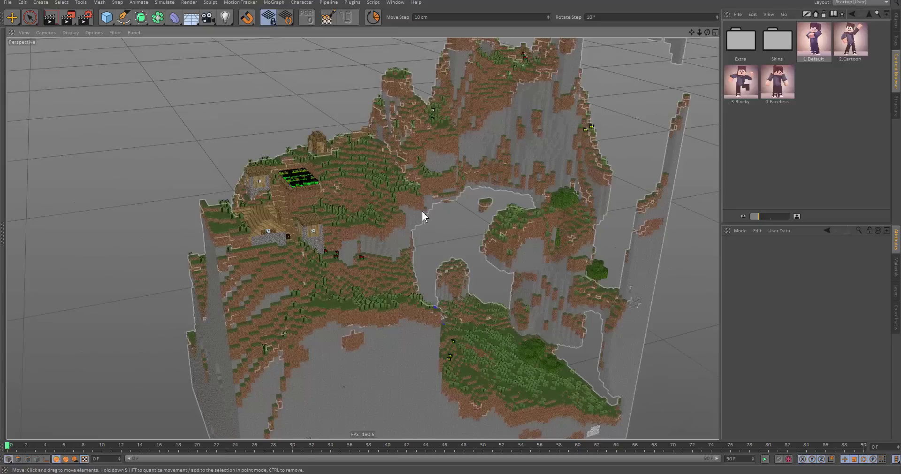
Add the 1.Default character rig to the scene and move it up onto the grassy hillside near the village
{"action": "left_click_drag", "start_coordinate": [422, 211], "coordinate": [710, 116], "text": "alt"}
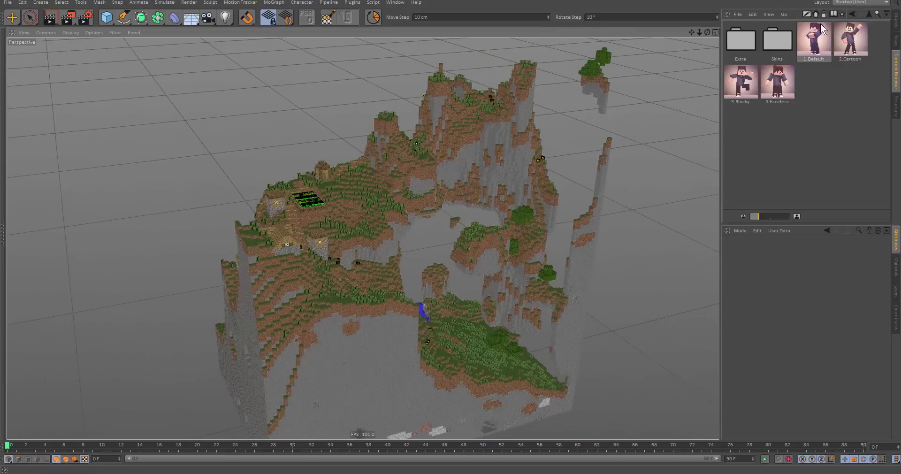
{"action": "left_click", "coordinate": [819, 40]}
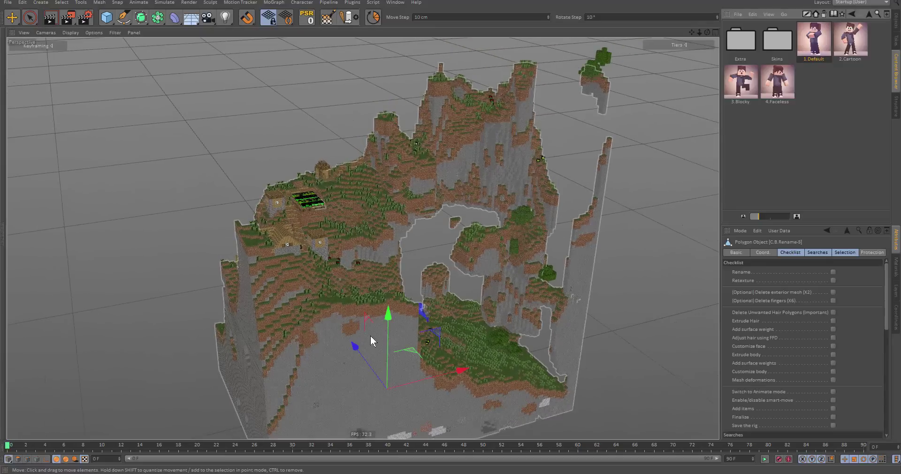
{"action": "left_click_drag", "start_coordinate": [350, 211], "coordinate": [347, 158]}
{"action": "scroll", "coordinate": [347, 158], "scroll_direction": "up", "scroll_amount": 3}
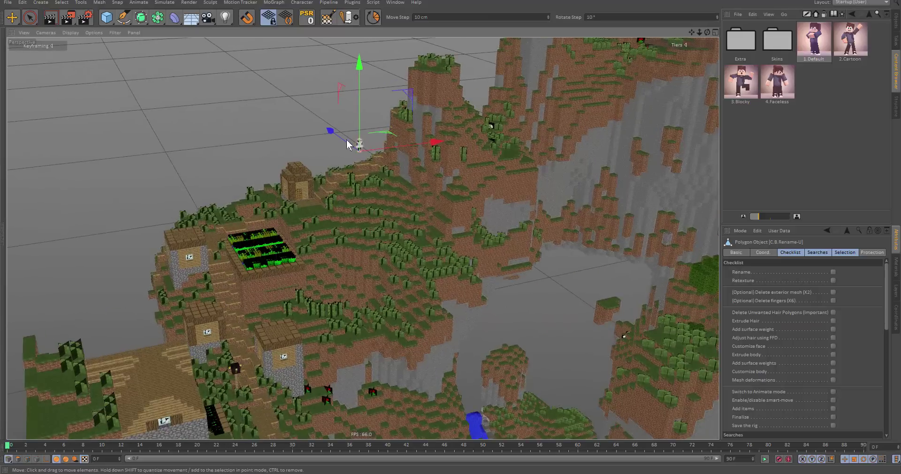
{"action": "left_click_drag", "start_coordinate": [405, 182], "coordinate": [407, 201]}
{"action": "right_click_drag", "start_coordinate": [395, 214], "coordinate": [575, 212], "text": "alt"}
{"action": "left_click_drag", "start_coordinate": [403, 173], "coordinate": [402, 162]}
{"action": "scroll", "coordinate": [628, 150], "scroll_direction": "up", "scroll_amount": 5}
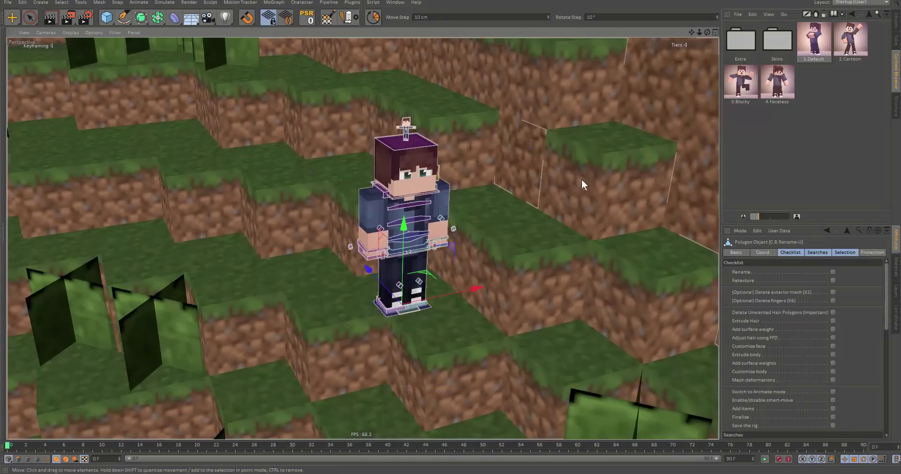
Compare the character rig's size with the terrain blocks and delete the rig from the scene
{"action": "right_click_drag", "start_coordinate": [448, 187], "coordinate": [211, 175], "text": "alt"}
{"action": "left_click_drag", "start_coordinate": [419, 183], "coordinate": [416, 188], "text": "alt"}
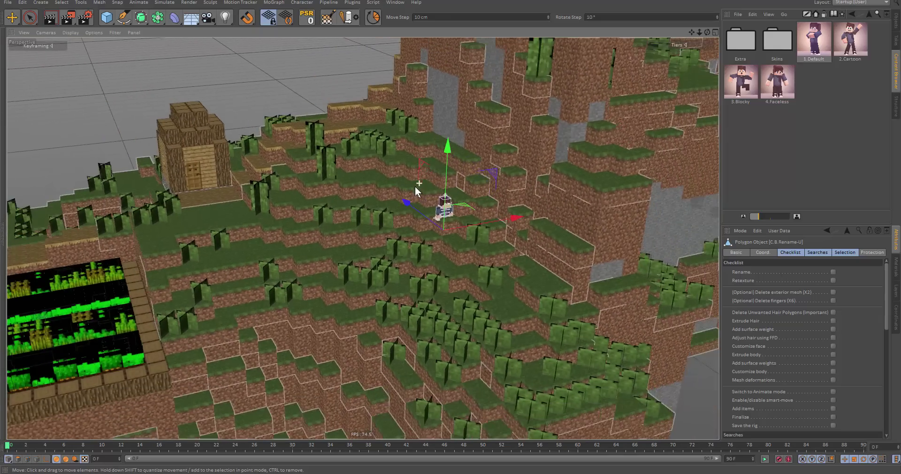
{"action": "key", "text": "Delete"}
{"action": "right_click_drag", "start_coordinate": [441, 180], "coordinate": [350, 226], "text": "alt"}
{"action": "left_click_drag", "start_coordinate": [350, 226], "coordinate": [358, 148], "text": "alt"}
{"action": "middle_click_drag", "start_coordinate": [474, 239], "coordinate": [430, 210], "text": "alt"}
{"action": "left_click_drag", "start_coordinate": [430, 210], "coordinate": [261, 191], "text": "alt"}
{"action": "right_click_drag", "start_coordinate": [262, 191], "coordinate": [268, 181], "text": "alt"}
{"action": "middle_click_drag", "start_coordinate": [268, 181], "coordinate": [208, 167], "text": "alt"}
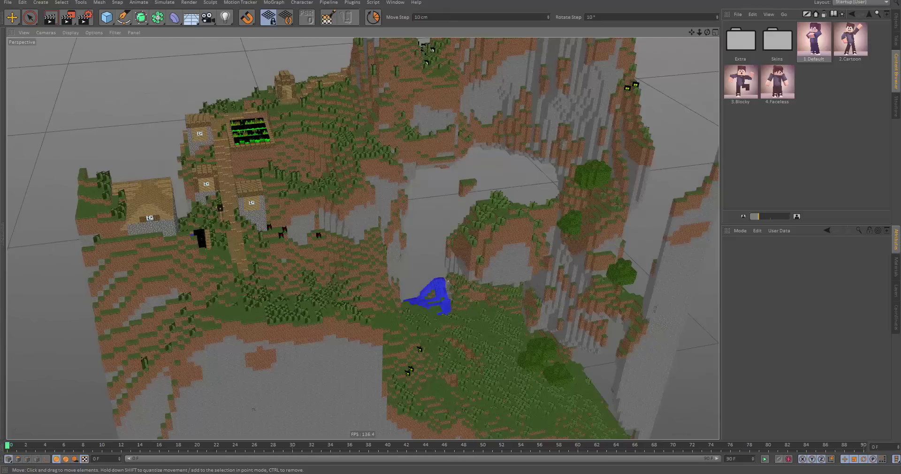
Load the Village OBJ file into Cinema 4D again, agreeing to open it with the same name and title
{"action": "key", "text": "alt+Tab"}
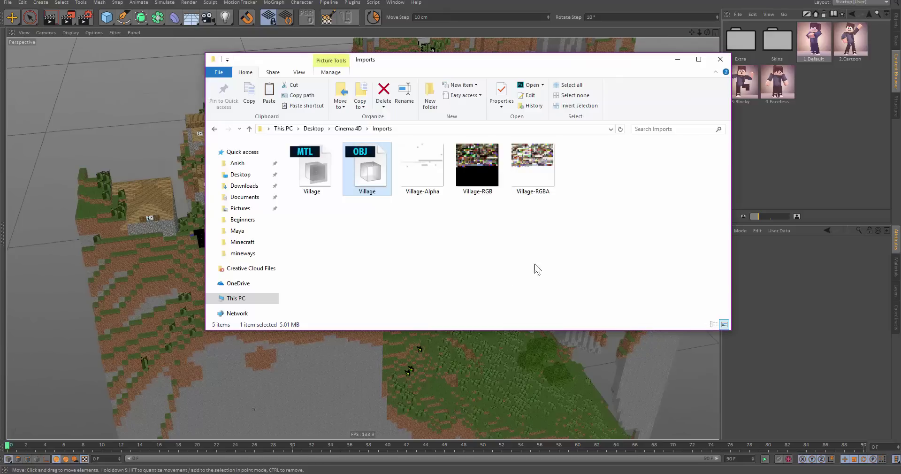
{"action": "left_click_drag", "start_coordinate": [170, 188], "coordinate": [171, 190]}
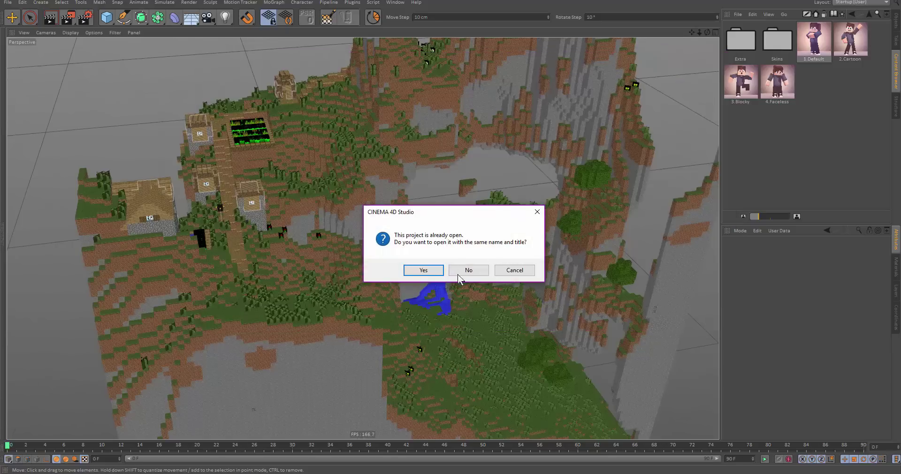
{"action": "left_click", "coordinate": [440, 273]}
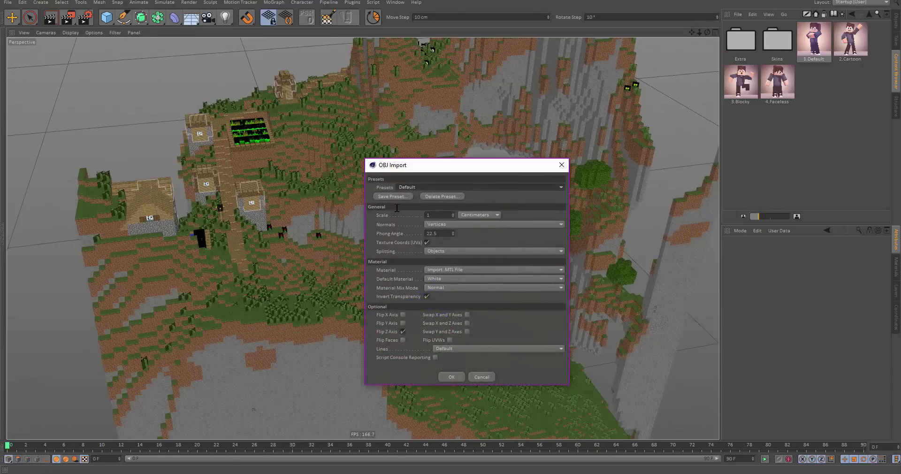
Try import scales of 10 and 100, clear the scale value, and open the unit choices
{"action": "type", "text": "10"}
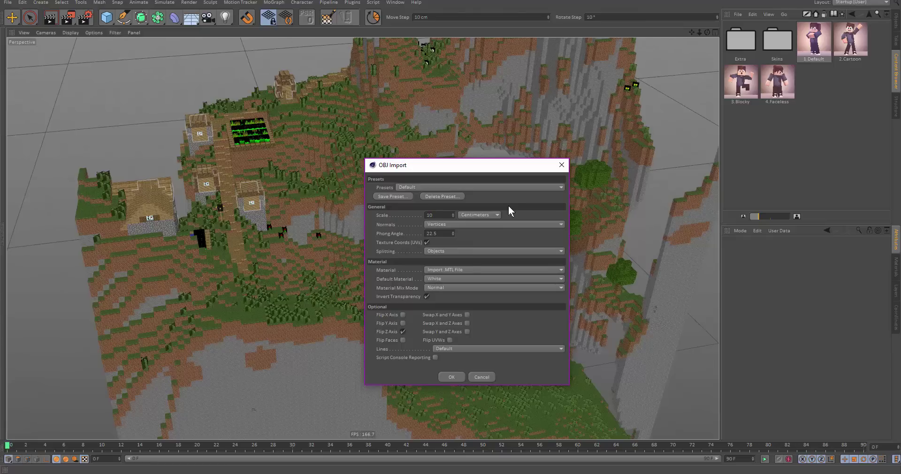
{"action": "key", "text": "BackSpace"}
{"action": "key", "text": "BackSpace"}
{"action": "type", "text": "100"}
{"action": "key", "text": "BackSpace"}
{"action": "key", "text": "BackSpace"}
{"action": "key", "text": "BackSpace"}
{"action": "left_click", "coordinate": [478, 215]}
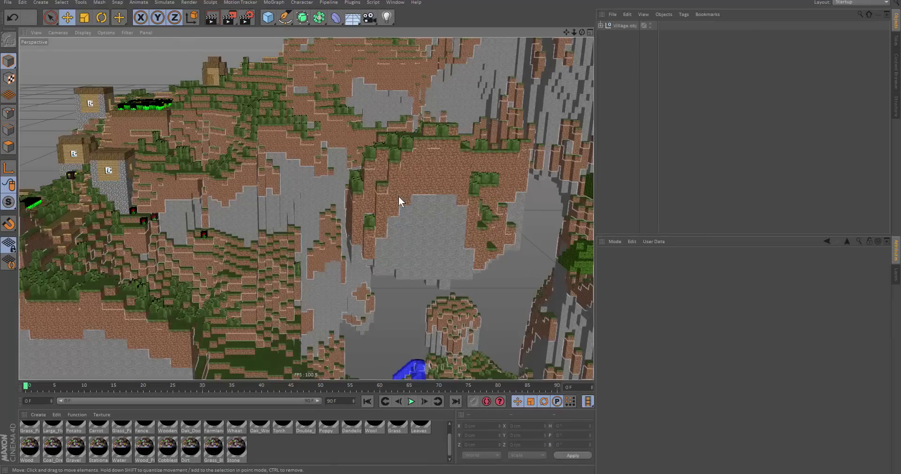
Open the Stone material for editing and place its editor window clear of the terrain
{"action": "left_click_drag", "start_coordinate": [398, 196], "coordinate": [567, 137], "text": "alt"}
{"action": "right_click_drag", "start_coordinate": [567, 137], "coordinate": [610, 141], "text": "alt"}
{"action": "left_click_drag", "start_coordinate": [332, 121], "coordinate": [516, 178], "text": "alt"}
{"action": "right_click_drag", "start_coordinate": [359, 135], "coordinate": [117, 141], "text": "alt"}
{"action": "left_click_drag", "start_coordinate": [422, 235], "coordinate": [463, 139], "text": "alt"}
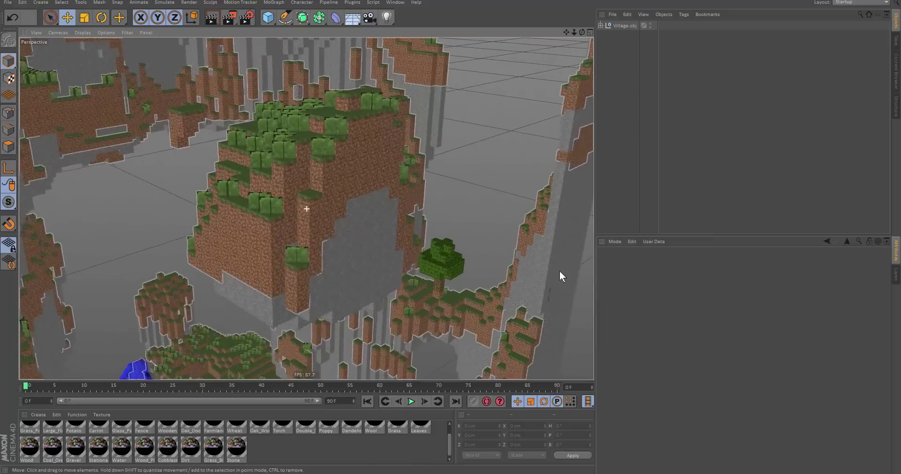
{"action": "left_click", "coordinate": [237, 453]}
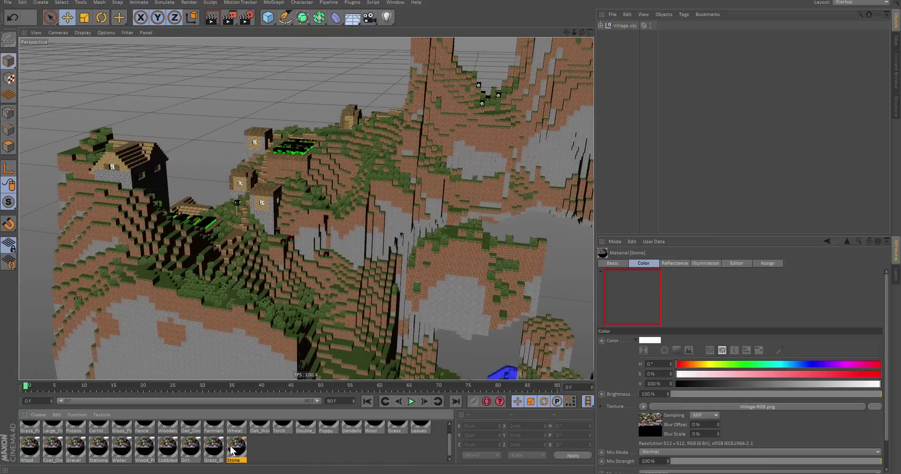
{"action": "double_click", "coordinate": [238, 453]}
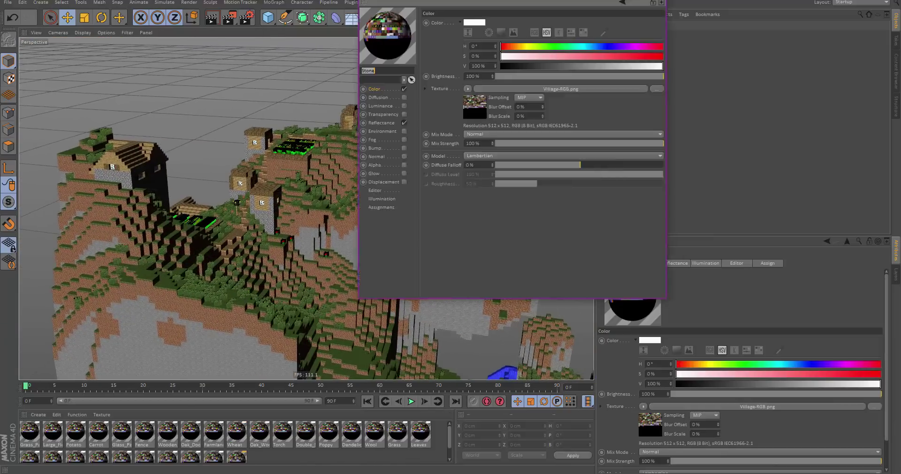
{"action": "left_click_drag", "start_coordinate": [519, 1], "coordinate": [618, 45]}
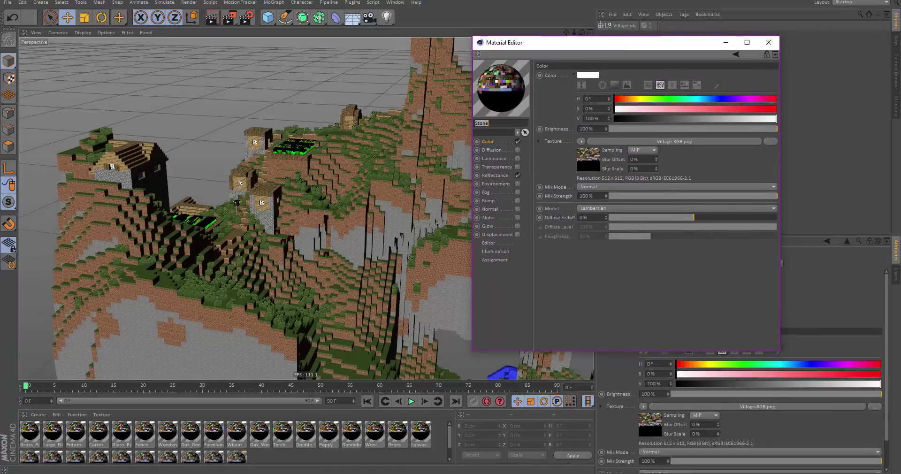
Remove all duplicate materials from the scene
{"action": "left_click", "coordinate": [419, 437]}
{"action": "right_click", "coordinate": [420, 438]}
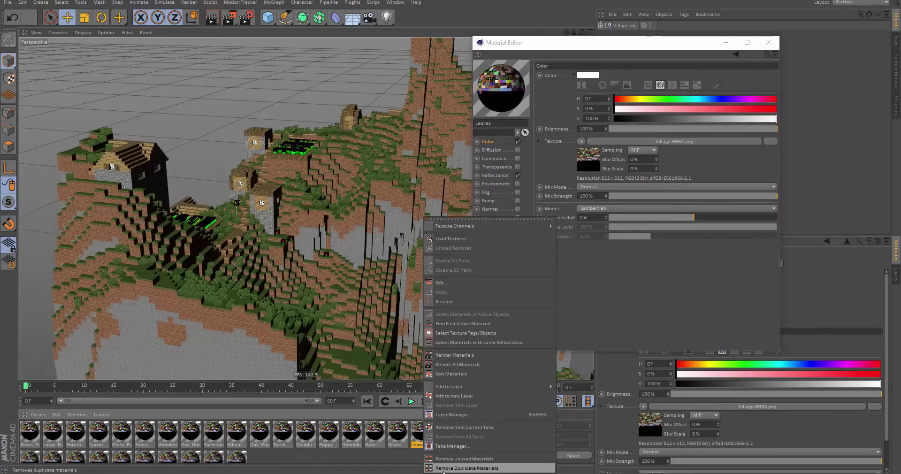
{"action": "left_click", "coordinate": [443, 468]}
Select all five remaining materials and set their color texture sampling to None
{"action": "left_click_drag", "start_coordinate": [98, 433], "coordinate": [66, 435]}
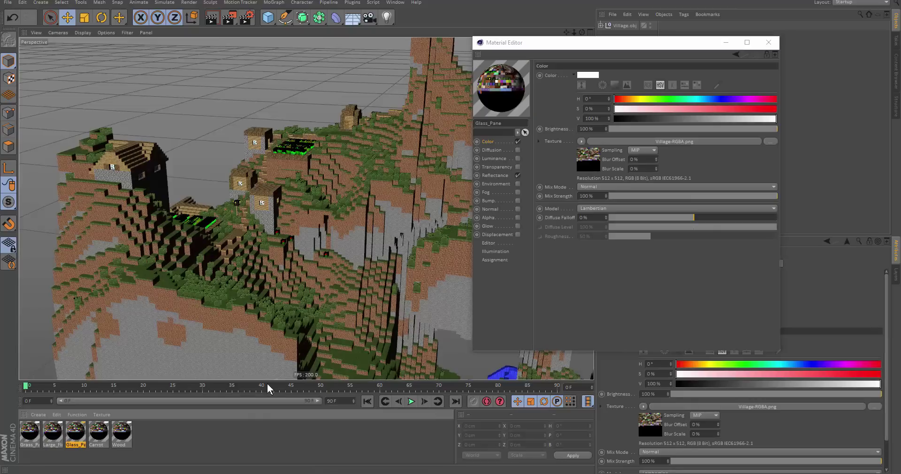
{"action": "key", "text": "ctrl+a"}
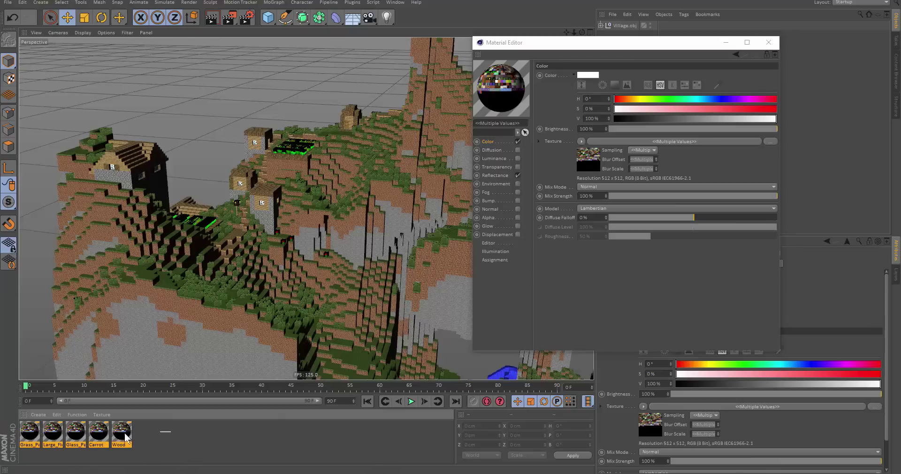
{"action": "left_click_drag", "start_coordinate": [622, 50], "coordinate": [581, 90]}
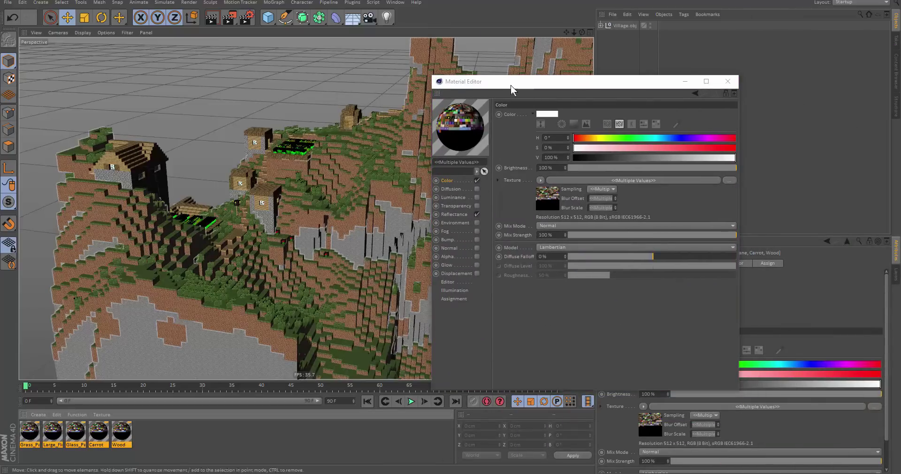
{"action": "mouse_move", "coordinate": [510, 86]}
{"action": "left_mouse_down"}
{"action": "mouse_move", "coordinate": [444, 76]}
{"action": "mouse_move", "coordinate": [515, 77]}
{"action": "left_mouse_up"}
{"action": "right_click_drag", "start_coordinate": [306, 191], "coordinate": [491, 163], "text": "alt"}
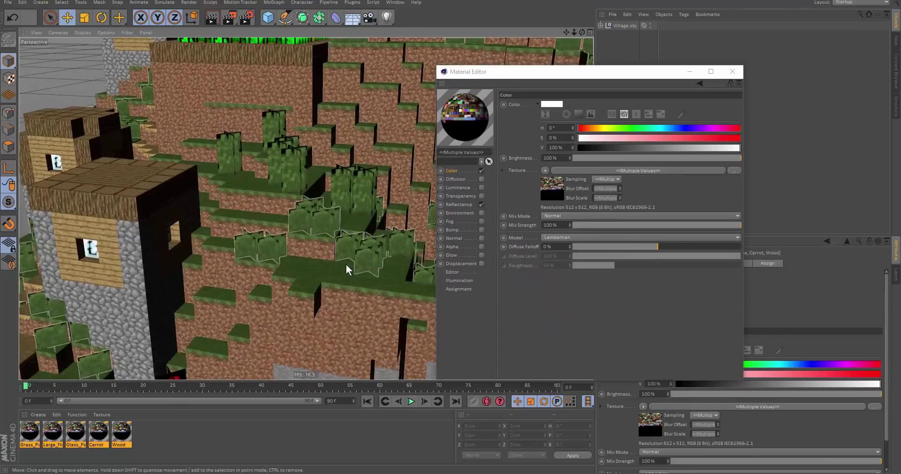
{"action": "scroll", "coordinate": [342, 271], "scroll_direction": "up", "scroll_amount": 10}
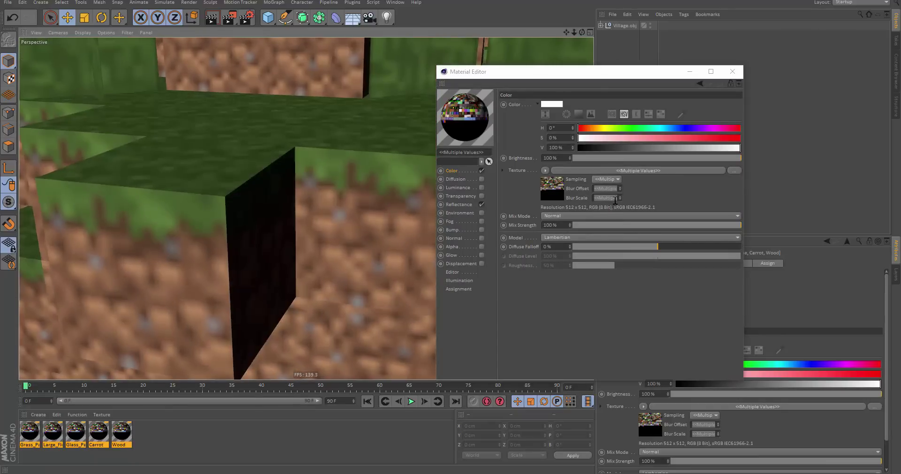
{"action": "left_click", "coordinate": [606, 179]}
{"action": "left_click", "coordinate": [616, 203]}
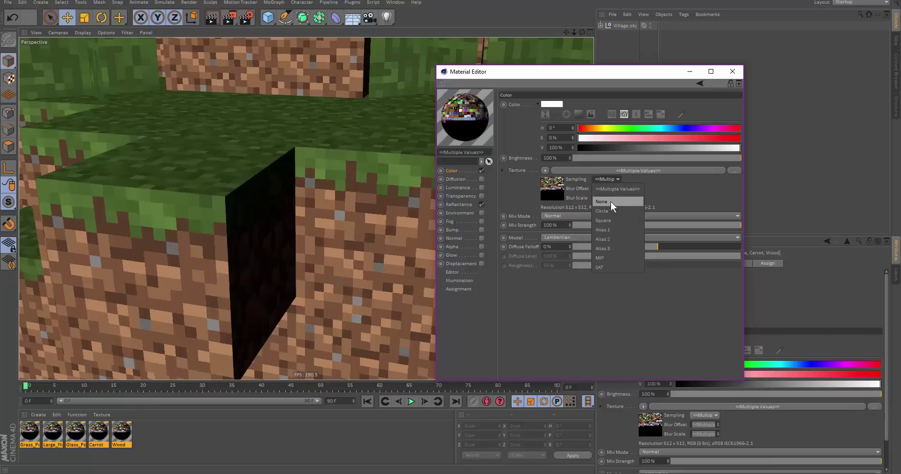
Turn off Reflectance and turn on Alpha for all the selected materials
{"action": "scroll", "coordinate": [310, 162], "scroll_direction": "up", "scroll_amount": 3}
{"action": "right_click_drag", "start_coordinate": [357, 189], "coordinate": [204, 159], "text": "alt"}
{"action": "left_click_drag", "start_coordinate": [205, 159], "coordinate": [235, 170], "text": "alt"}
{"action": "right_click_drag", "start_coordinate": [234, 171], "coordinate": [569, 231], "text": "alt"}
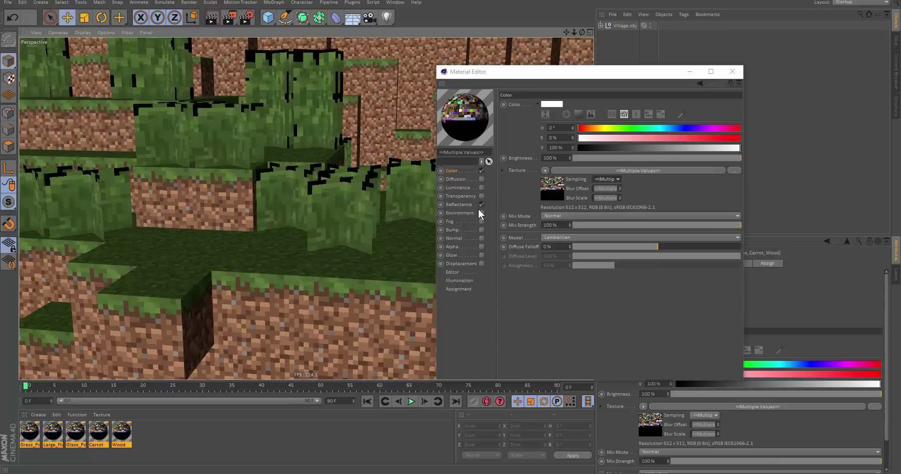
{"action": "left_click", "coordinate": [481, 204]}
{"action": "left_click", "coordinate": [481, 247]}
{"action": "left_click", "coordinate": [481, 247]}
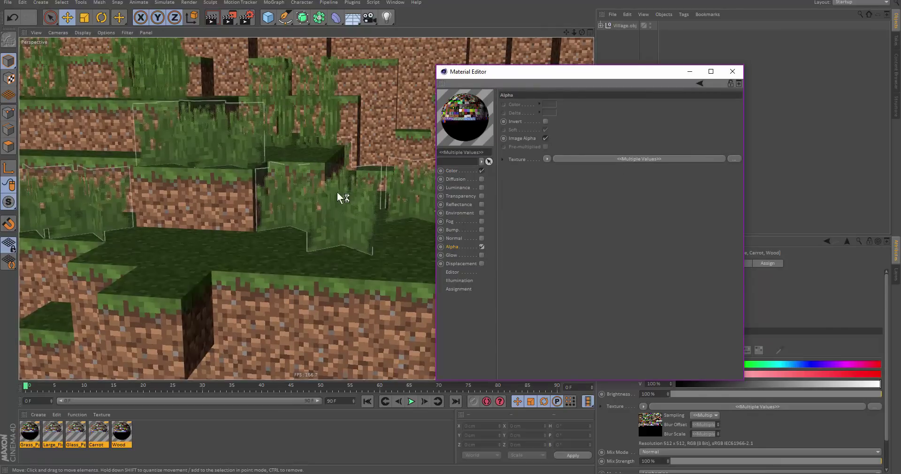
Reorder the materials so that Wood sits beside Grass_Path, apart from the ones with an alpha texture
{"action": "right_click_drag", "start_coordinate": [338, 186], "coordinate": [420, 182], "text": "alt"}
{"action": "mouse_move", "coordinate": [391, 199]}
{"action": "left_mouse_down", "text": "alt"}
{"action": "mouse_move", "coordinate": [306, 249]}
{"action": "mouse_move", "coordinate": [326, 322]}
{"action": "left_mouse_up", "text": "alt"}
{"action": "left_click", "coordinate": [196, 428]}
{"action": "left_click", "coordinate": [118, 432]}
{"action": "left_click", "coordinate": [106, 433]}
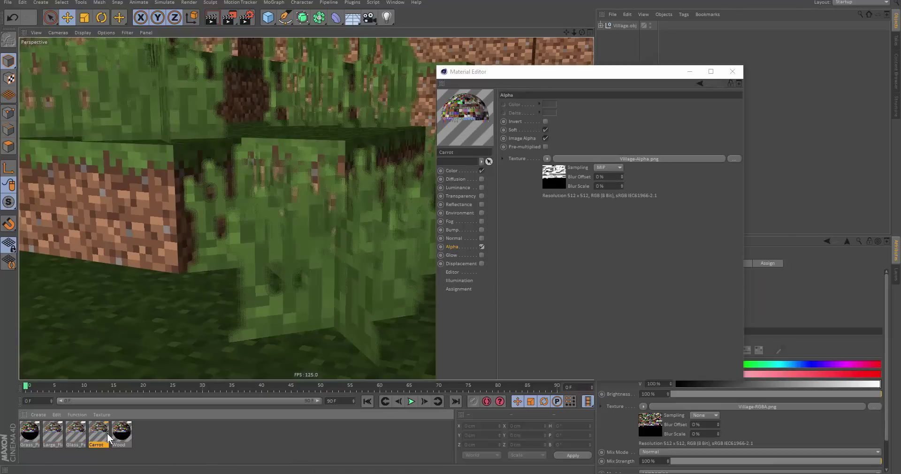
{"action": "left_click_drag", "start_coordinate": [50, 429], "coordinate": [52, 429]}
{"action": "left_click", "coordinate": [55, 437], "text": "shift"}
{"action": "left_click", "coordinate": [80, 429]}
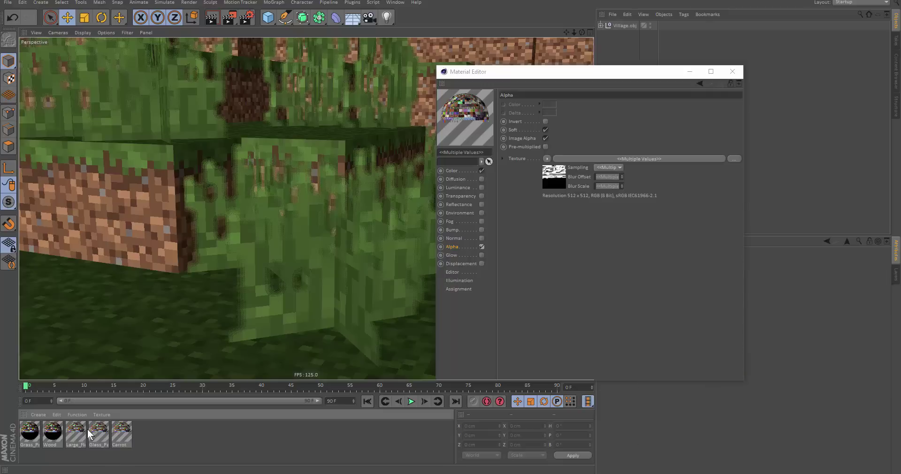
Check which materials use an alpha texture and turn off Alpha for the opaque ones without it, such as Wood
{"action": "left_click", "coordinate": [120, 435]}
{"action": "left_click", "coordinate": [53, 430]}
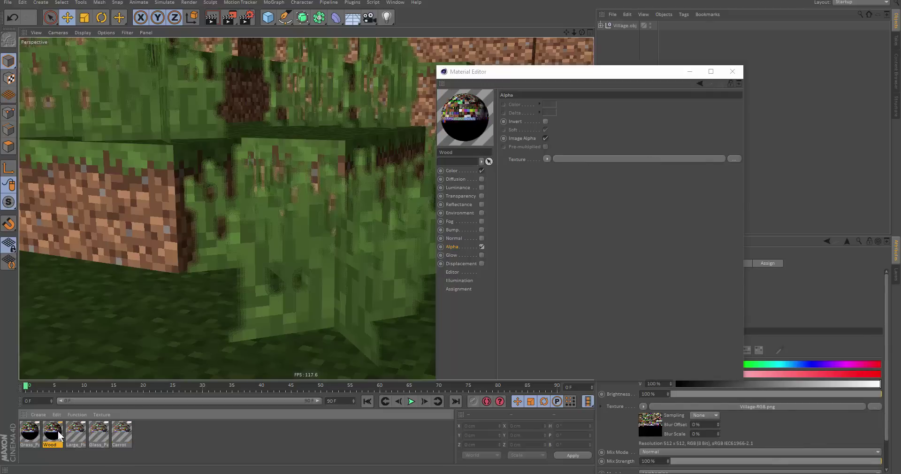
{"action": "left_click", "coordinate": [31, 431]}
{"action": "mouse_move", "coordinate": [209, 346]}
{"action": "right_mouse_down", "text": "alt"}
{"action": "mouse_move", "coordinate": [56, 345]}
{"action": "mouse_move", "coordinate": [113, 342]}
{"action": "mouse_move", "coordinate": [202, 359]}
{"action": "right_mouse_up", "text": "alt"}
{"action": "left_click", "coordinate": [118, 435]}
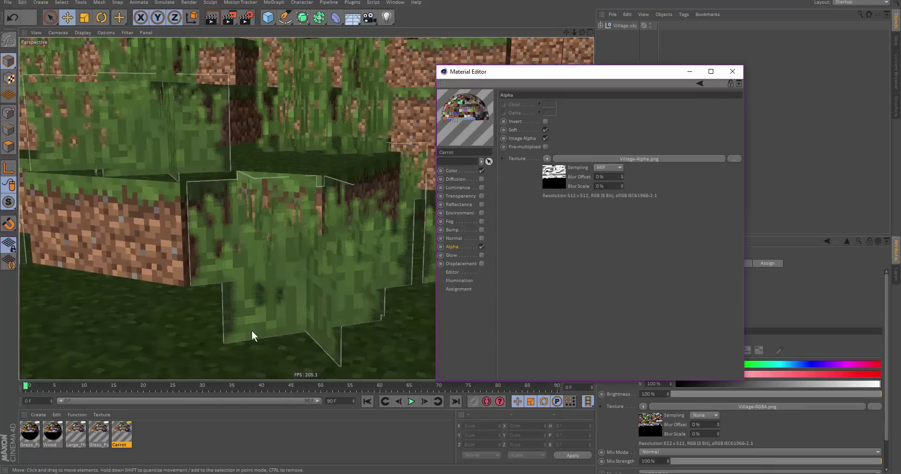
{"action": "left_click", "coordinate": [79, 428], "text": "shift"}
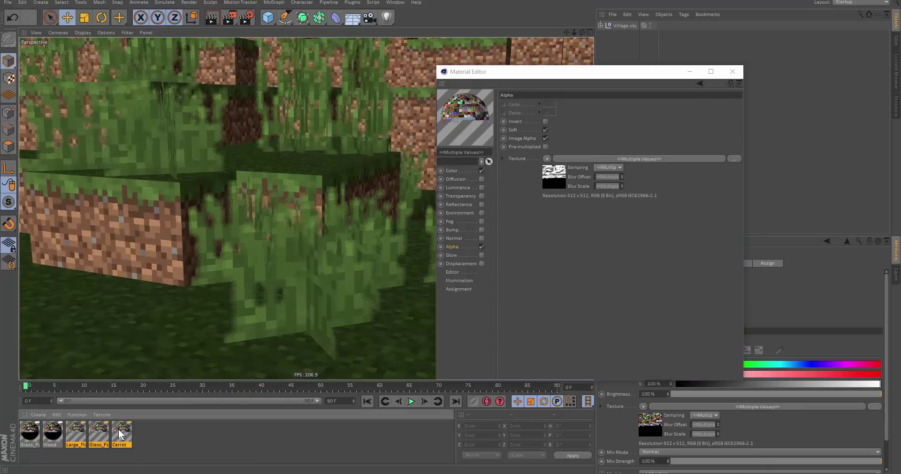
{"action": "left_click", "coordinate": [33, 429]}
{"action": "left_click", "coordinate": [52, 430], "text": "shift"}
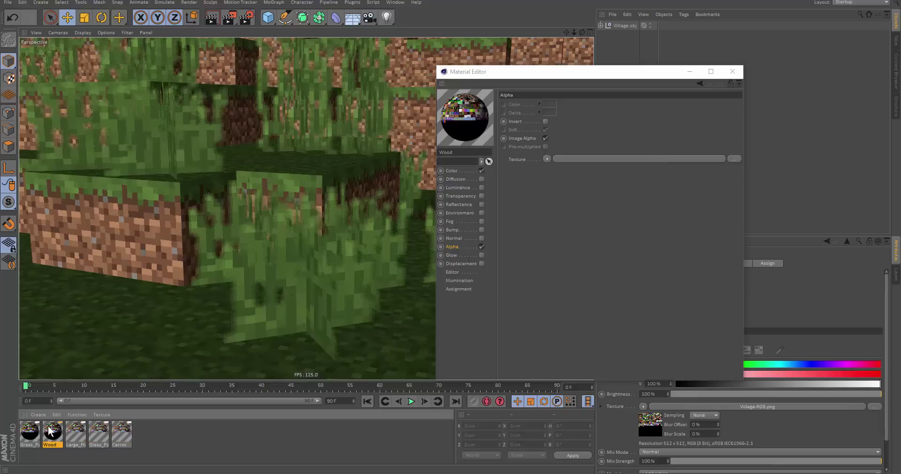
{"action": "left_click", "coordinate": [482, 247]}
Select the Large_Flowers, Glass_Pane and Carrot materials and set their alpha texture sampling to None
{"action": "left_click", "coordinate": [96, 436]}
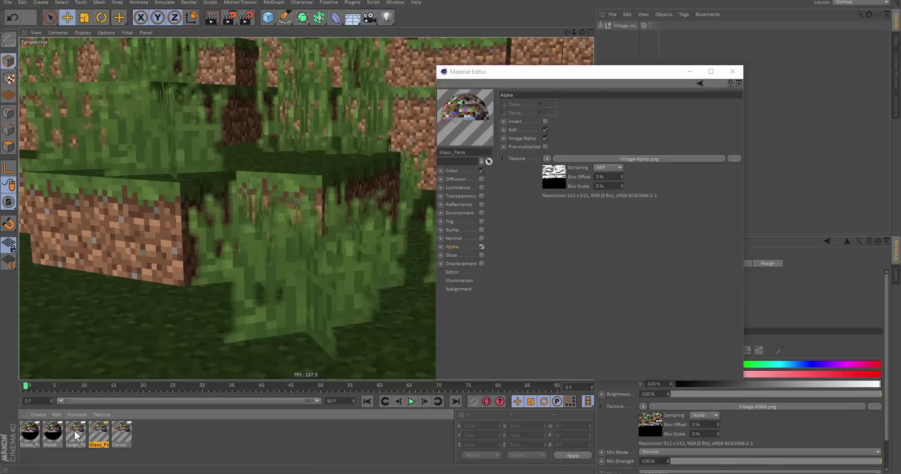
{"action": "left_click", "coordinate": [121, 434], "text": "shift"}
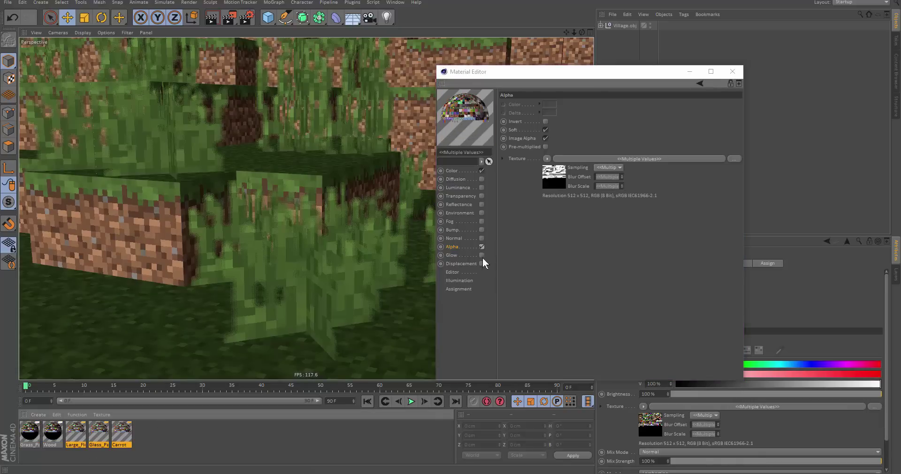
{"action": "left_click", "coordinate": [607, 168]}
{"action": "left_click", "coordinate": [607, 190]}
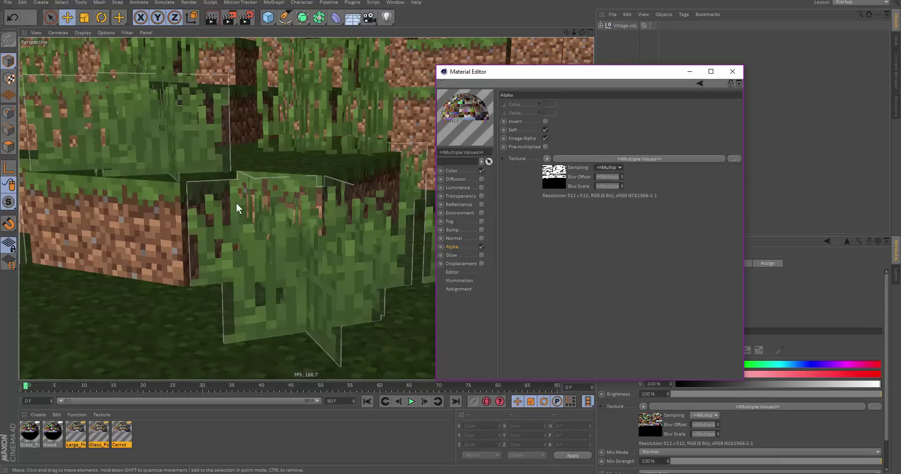
Preview-render the village in the viewport and examine the textured terrain from several angles
{"action": "left_click_drag", "start_coordinate": [323, 297], "coordinate": [466, 314], "text": "alt"}
{"action": "scroll", "coordinate": [303, 266], "scroll_direction": "down", "scroll_amount": 10}
{"action": "left_click", "coordinate": [466, 314]}
{"action": "left_click_drag", "start_coordinate": [278, 261], "coordinate": [488, 289], "text": "alt"}
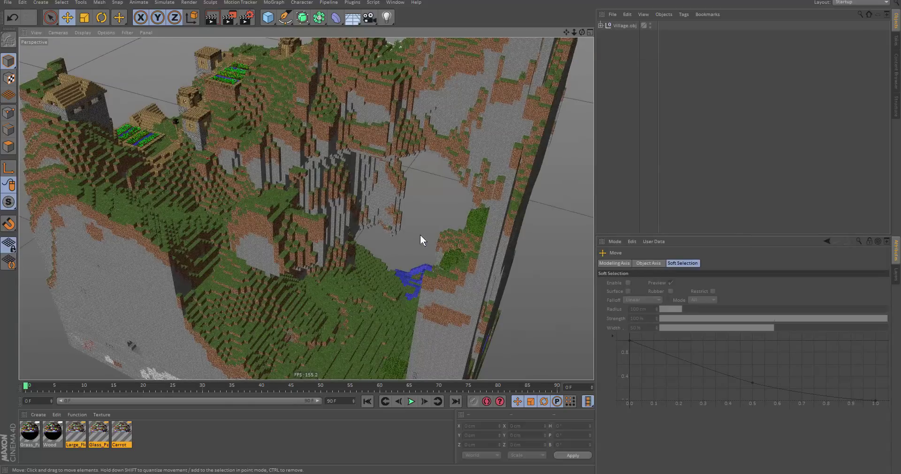
{"action": "key", "text": "ctrl+r"}
{"action": "middle_click_drag", "start_coordinate": [302, 179], "coordinate": [324, 191], "text": "alt"}
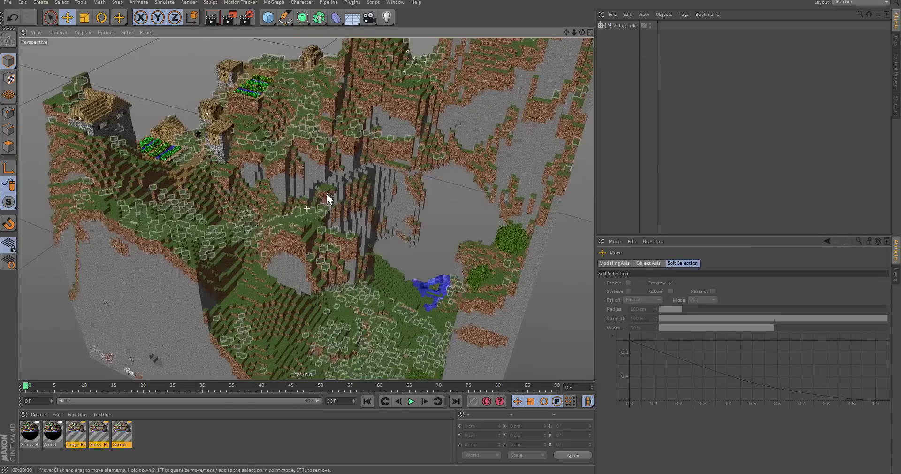
{"action": "left_click_drag", "start_coordinate": [324, 191], "coordinate": [370, 187], "text": "alt"}
{"action": "right_click_drag", "start_coordinate": [370, 187], "coordinate": [456, 212], "text": "alt"}
{"action": "middle_click_drag", "start_coordinate": [369, 201], "coordinate": [381, 203], "text": "alt"}
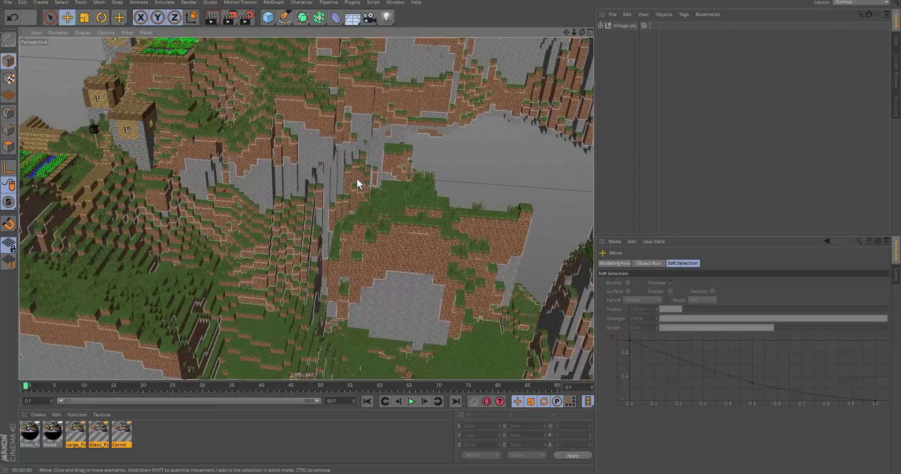
{"action": "left_click_drag", "start_coordinate": [356, 181], "coordinate": [407, 177], "text": "alt"}
{"action": "mouse_move", "coordinate": [330, 201]}
{"action": "left_mouse_down", "text": "alt"}
{"action": "mouse_move", "coordinate": [339, 214]}
{"action": "mouse_move", "coordinate": [210, 183]}
{"action": "mouse_move", "coordinate": [432, 260]}
{"action": "mouse_move", "coordinate": [394, 205]}
{"action": "mouse_move", "coordinate": [345, 193]}
{"action": "left_mouse_up", "text": "alt"}
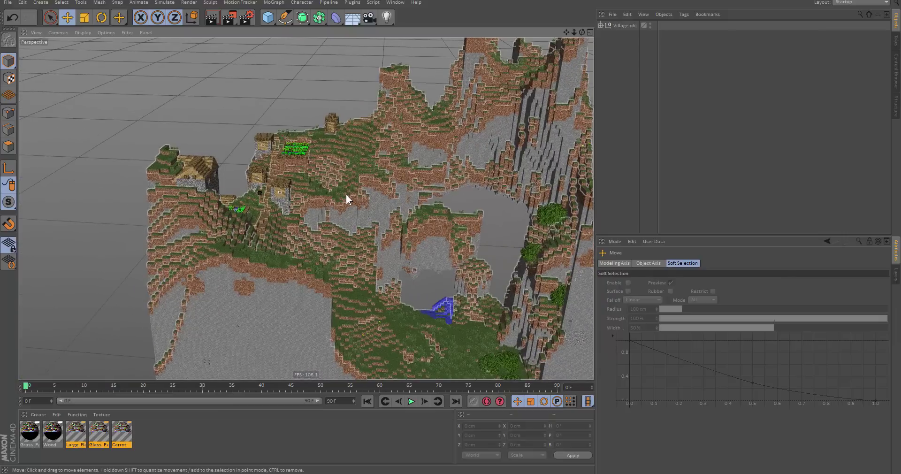
Expand the Village.obj group and delete its Dandelion object
{"action": "left_click", "coordinate": [601, 26]}
{"action": "left_click", "coordinate": [629, 36]}
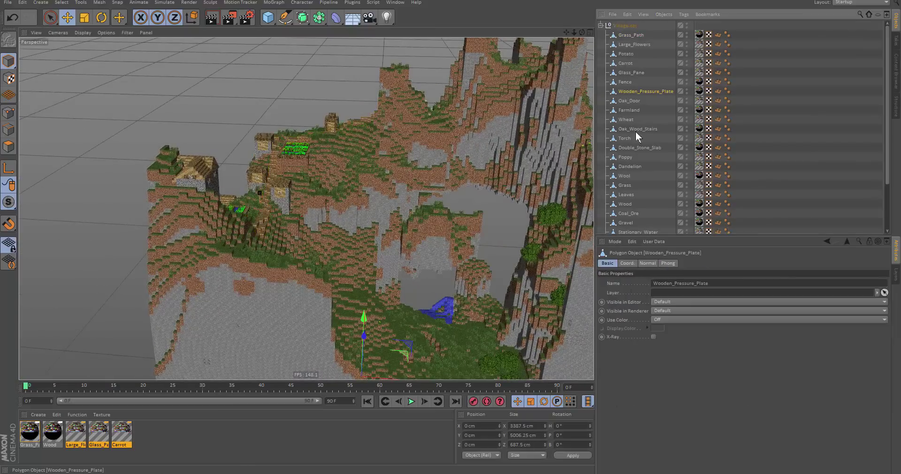
{"action": "left_click", "coordinate": [639, 164]}
{"action": "scroll", "coordinate": [396, 176], "scroll_direction": "up", "scroll_amount": 5}
{"action": "left_click_drag", "start_coordinate": [365, 168], "coordinate": [417, 108], "text": "alt"}
{"action": "left_click", "coordinate": [413, 111]}
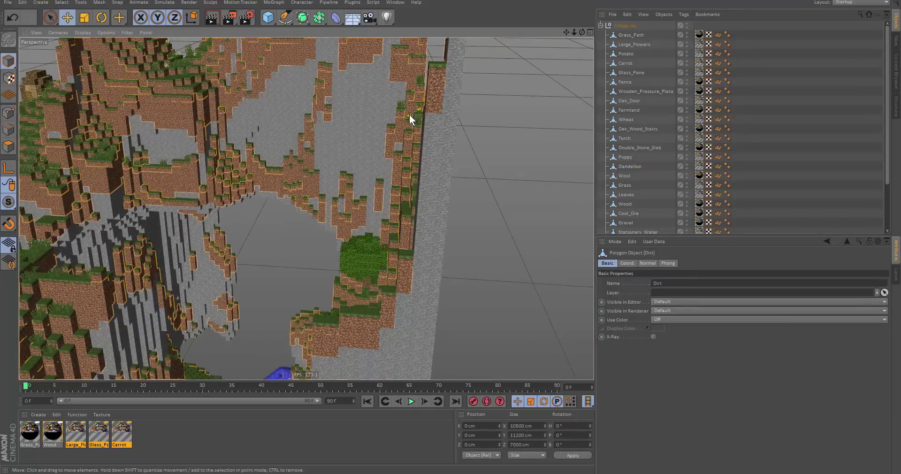
{"action": "key", "text": "Delete"}
Select the polygons of the tall grass plant on the stone wall's ledge in the Grass object and delete them
{"action": "left_click_drag", "start_coordinate": [409, 121], "coordinate": [449, 98], "text": "alt"}
{"action": "scroll", "coordinate": [449, 99], "scroll_direction": "up", "scroll_amount": 5}
{"action": "left_click", "coordinate": [374, 199]}
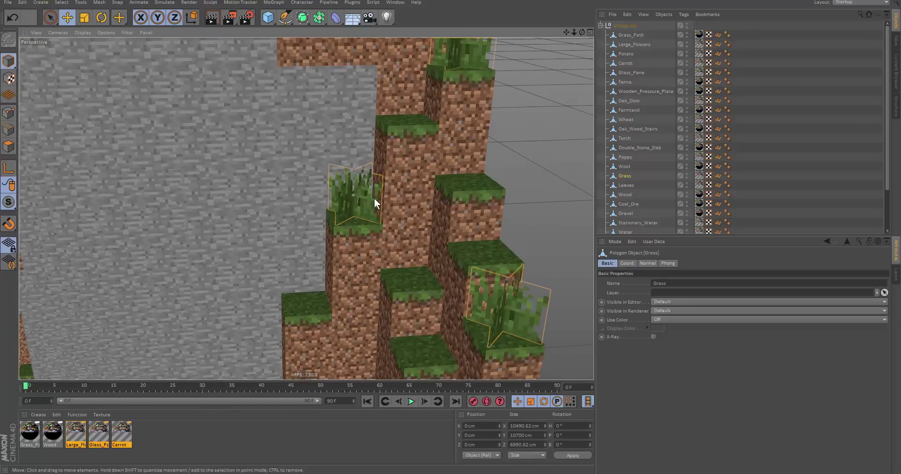
{"action": "key", "text": "Return"}
{"action": "key", "text": "space"}
{"action": "mouse_move", "coordinate": [385, 182]}
{"action": "left_mouse_down"}
{"action": "mouse_move", "coordinate": [352, 188]}
{"action": "mouse_move", "coordinate": [334, 165]}
{"action": "left_mouse_up"}
{"action": "key", "text": "Delete"}
{"action": "left_click", "coordinate": [364, 186]}
{"action": "key", "text": "Delete"}
{"action": "scroll", "coordinate": [364, 164], "scroll_direction": "down", "scroll_amount": 1}
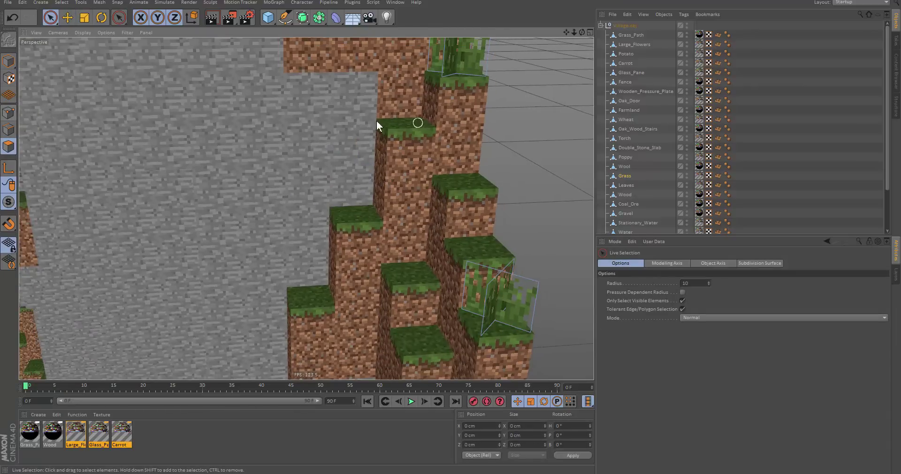
{"action": "scroll", "coordinate": [371, 128], "scroll_direction": "down", "scroll_amount": 6}
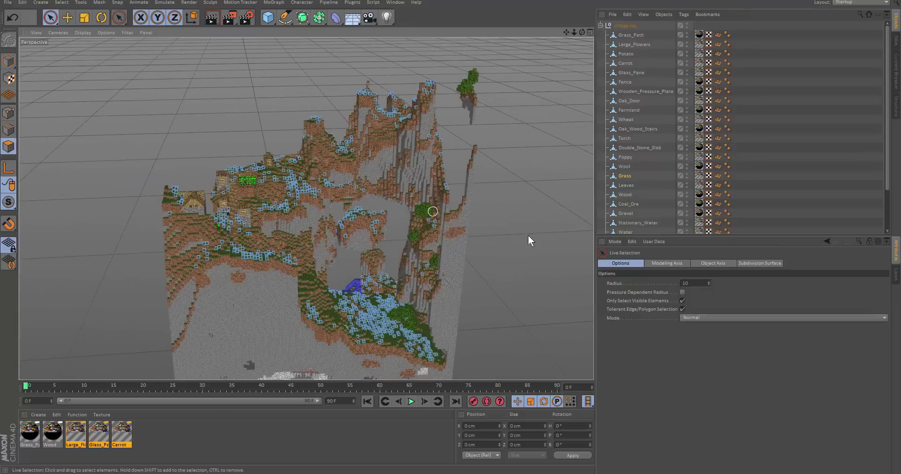
{"action": "left_click_drag", "start_coordinate": [530, 240], "coordinate": [243, 152], "text": "alt"}
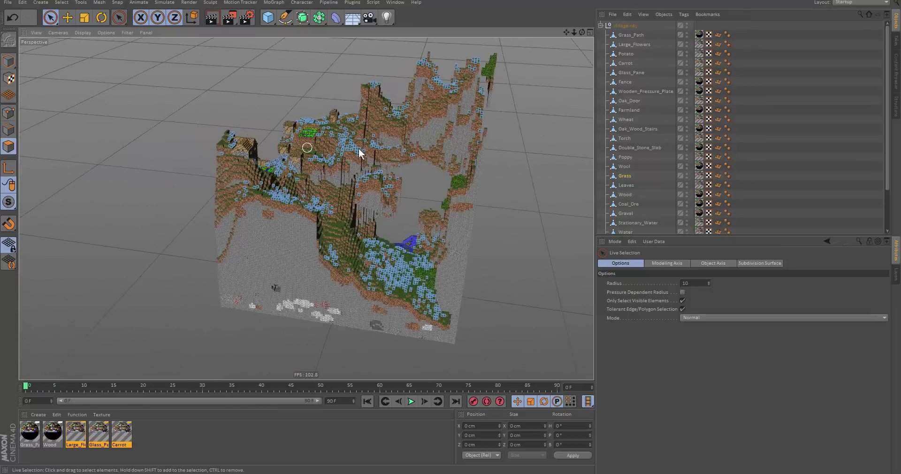